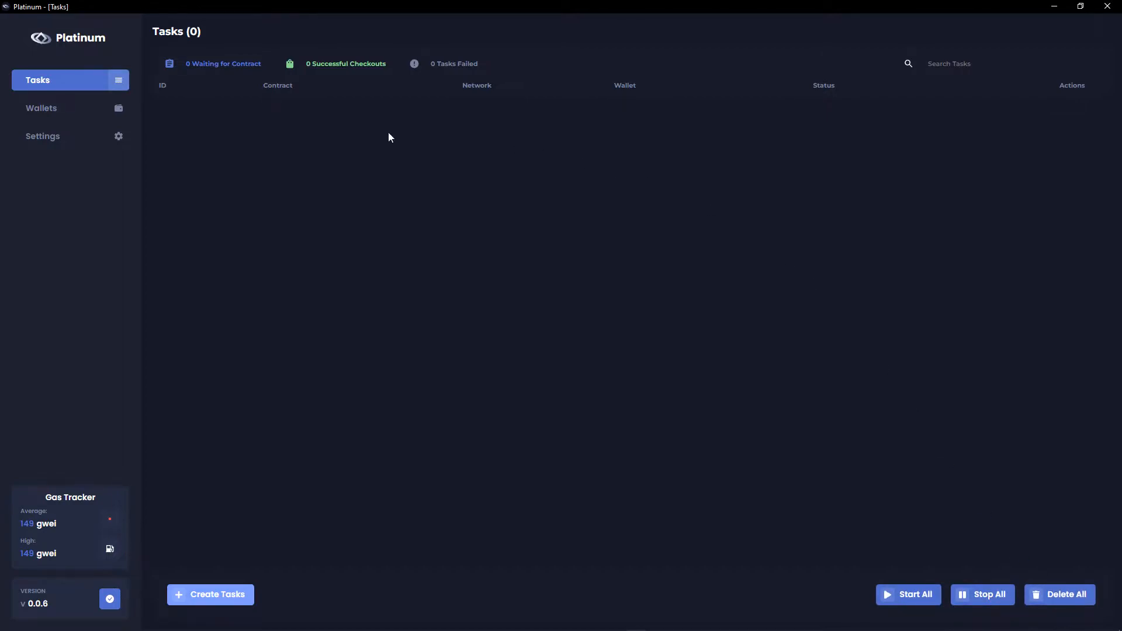
Start a new task using the Platinum Video Testing wallet and the Rinkeby network.
left_click(226, 594)
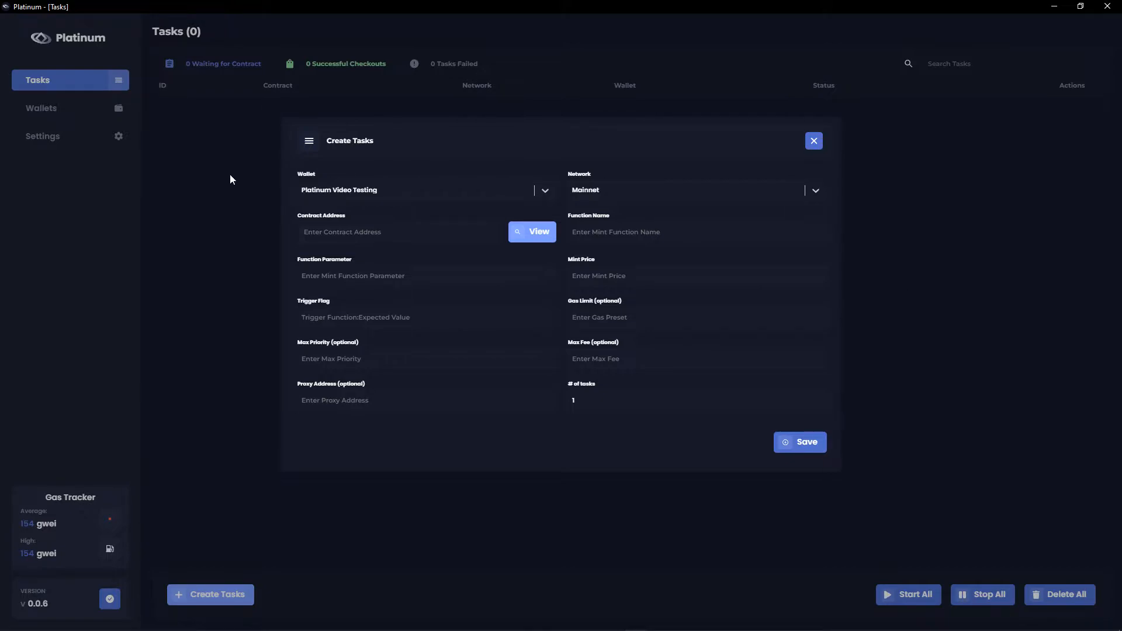
left_click(363, 194)
left_click(331, 212)
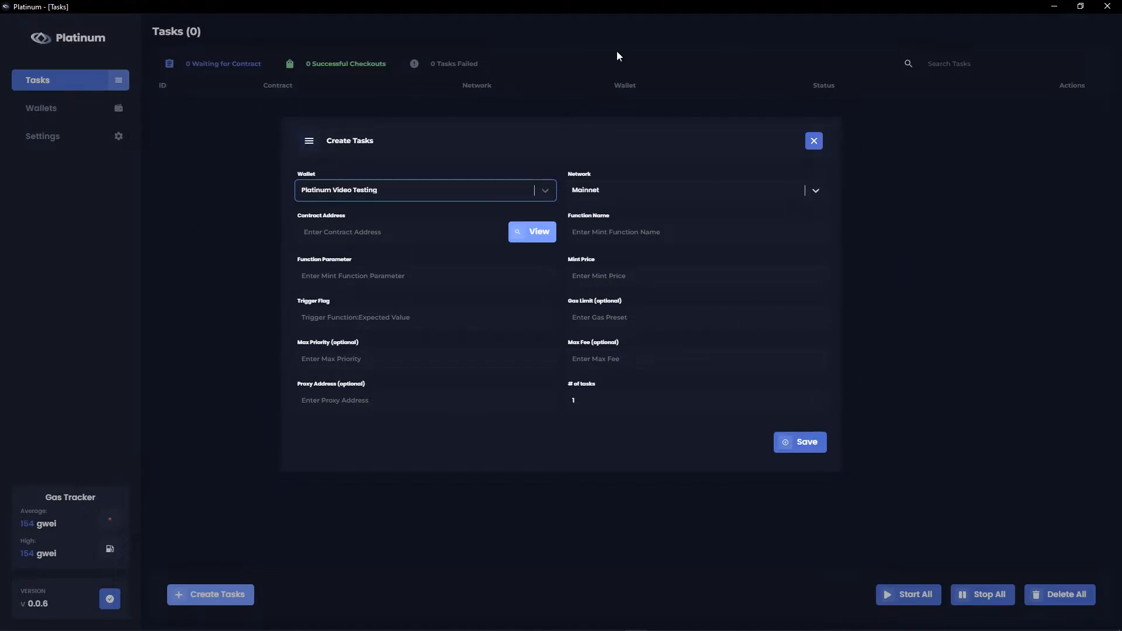
left_click(609, 191)
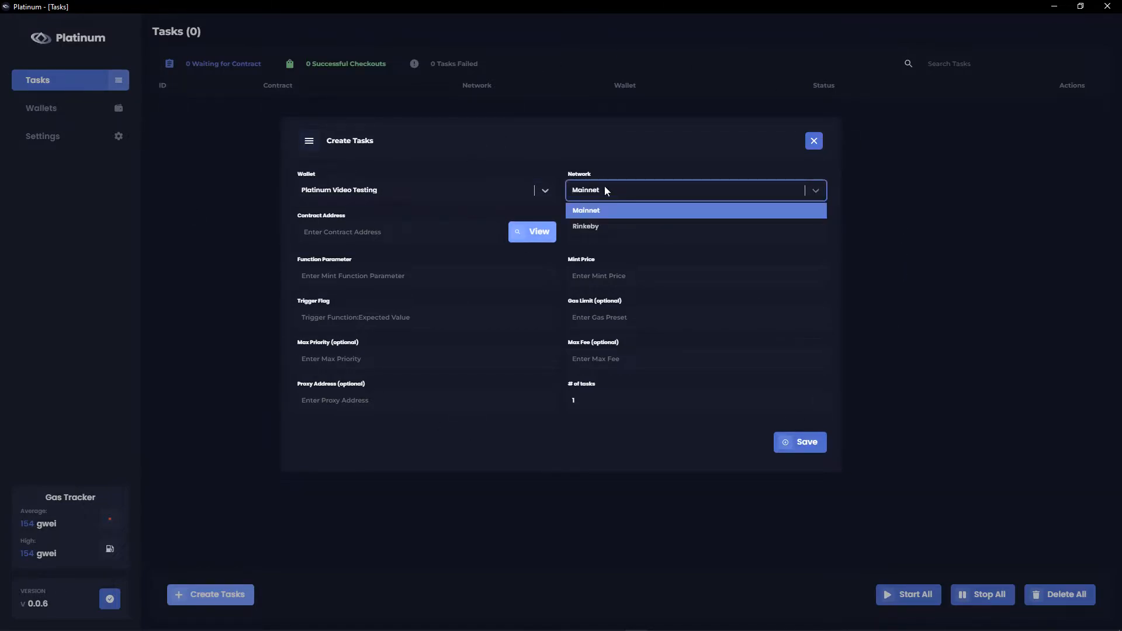
left_click(594, 225)
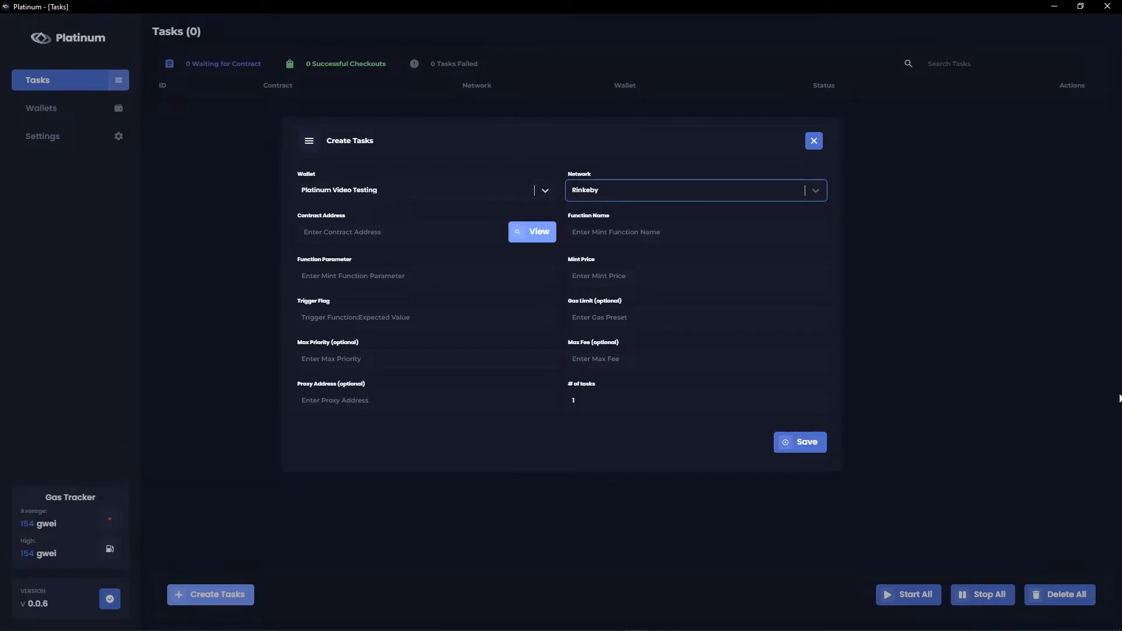
Get the Platbums contract address from Etherscan and enter 0xD7c646D89e4b3ce24ea33DB30995823f22518988 as the task's contract address.
key("alt+Tab")
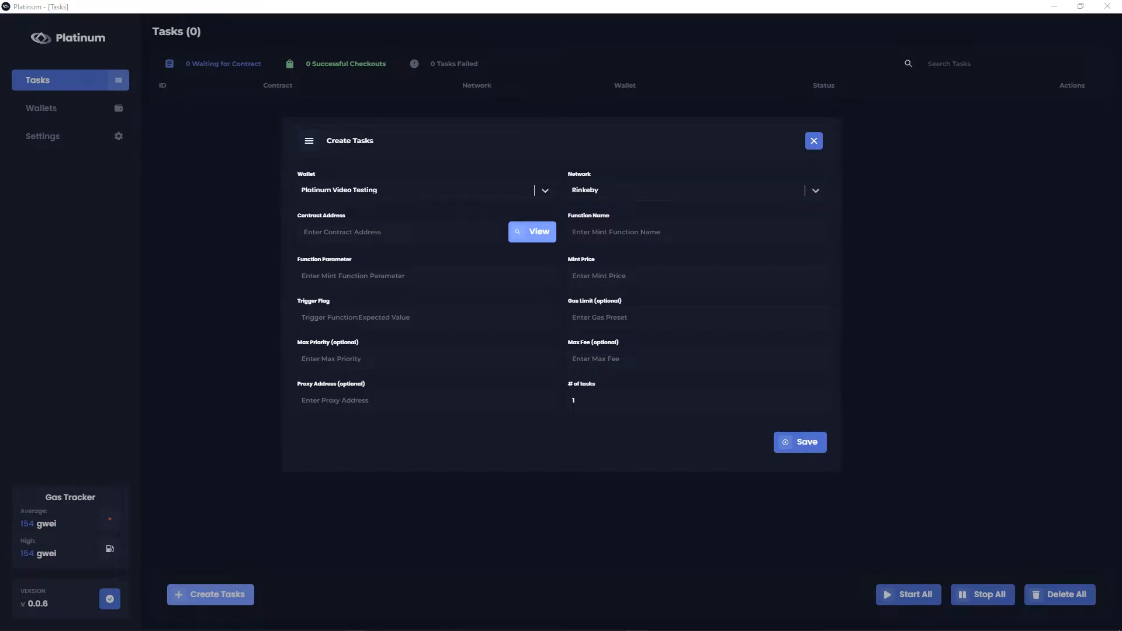
left_click_drag(1121, 350, 490, 1)
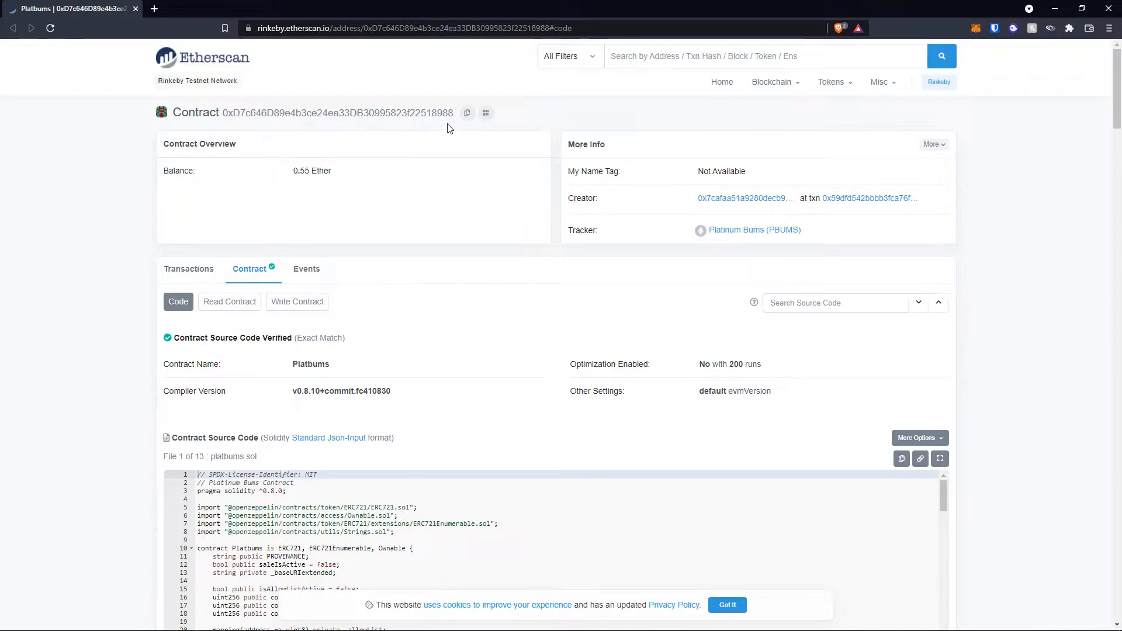
left_click_drag(390, 8, 398, 0)
left_click(414, 243)
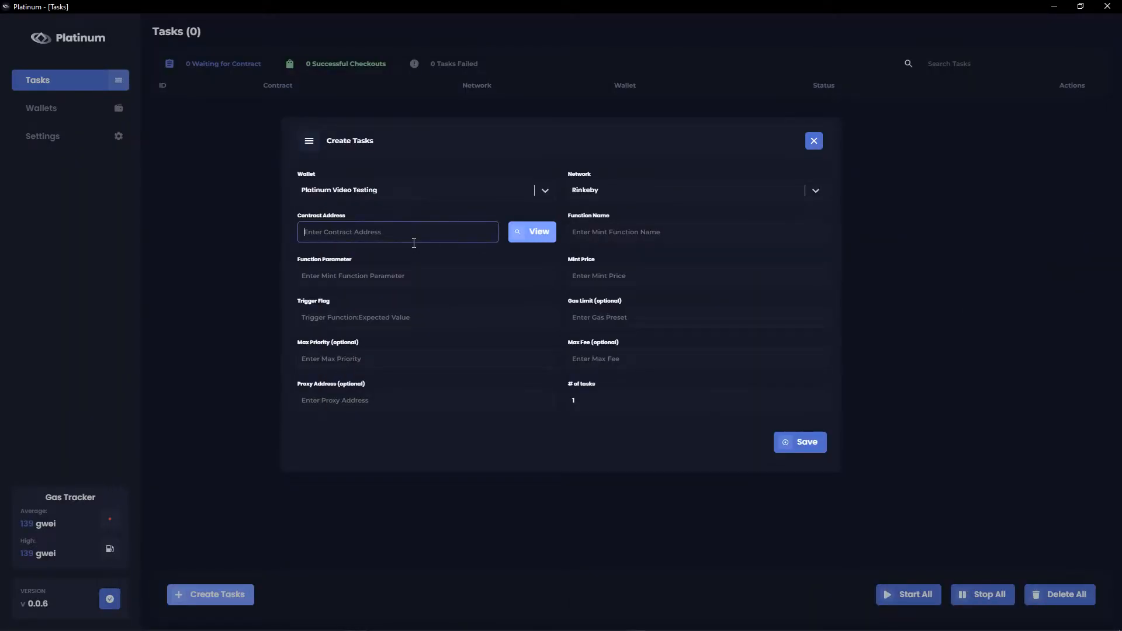
type("0xD7c646D89e4b3ce24ea33DB30995823f22518988")
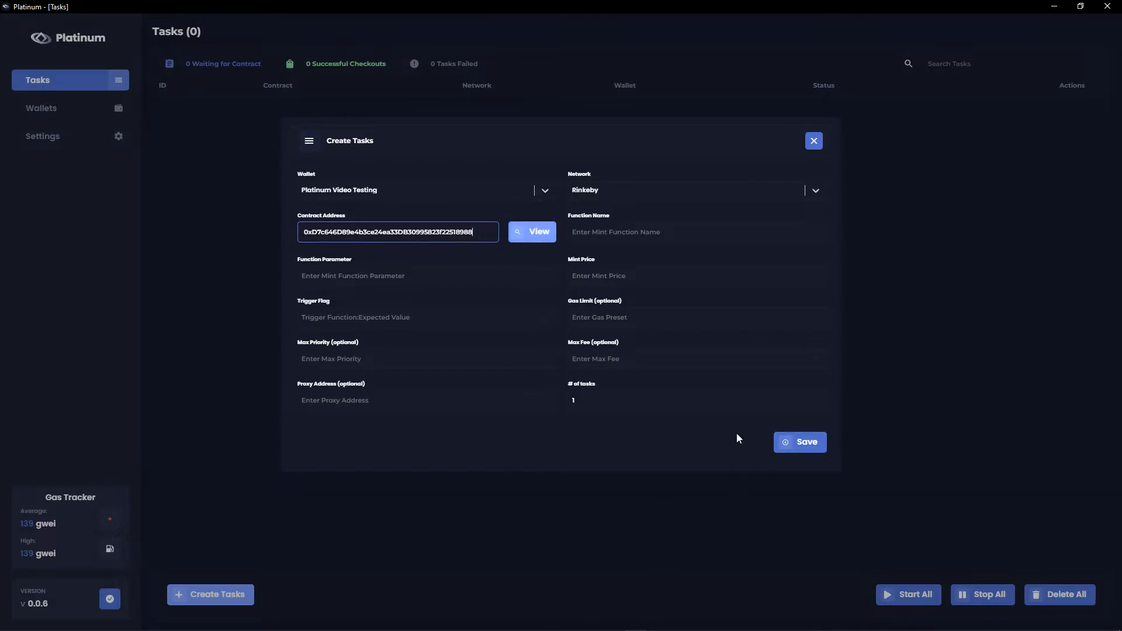
View the contract on Etherscan and examine the inputs of the mint function among its write functions.
left_click(529, 234)
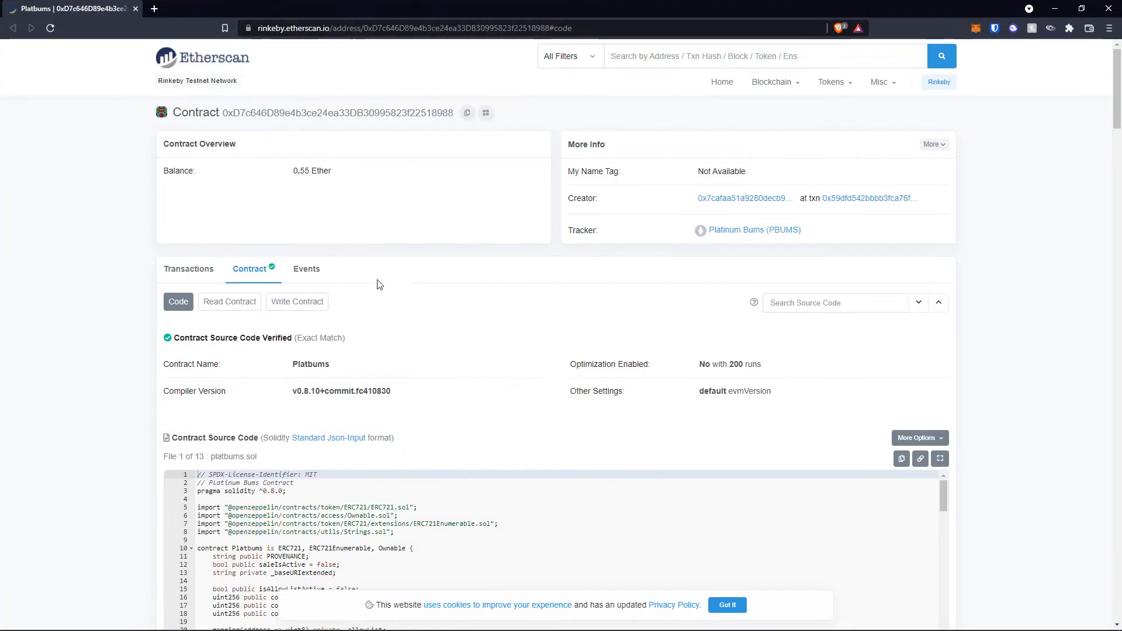
left_click(315, 302)
scroll(584, 251, "down", 4)
scroll(561, 263, "up", 2)
scroll(553, 289, "up", 1)
left_click_drag(374, 8, 1121, 176)
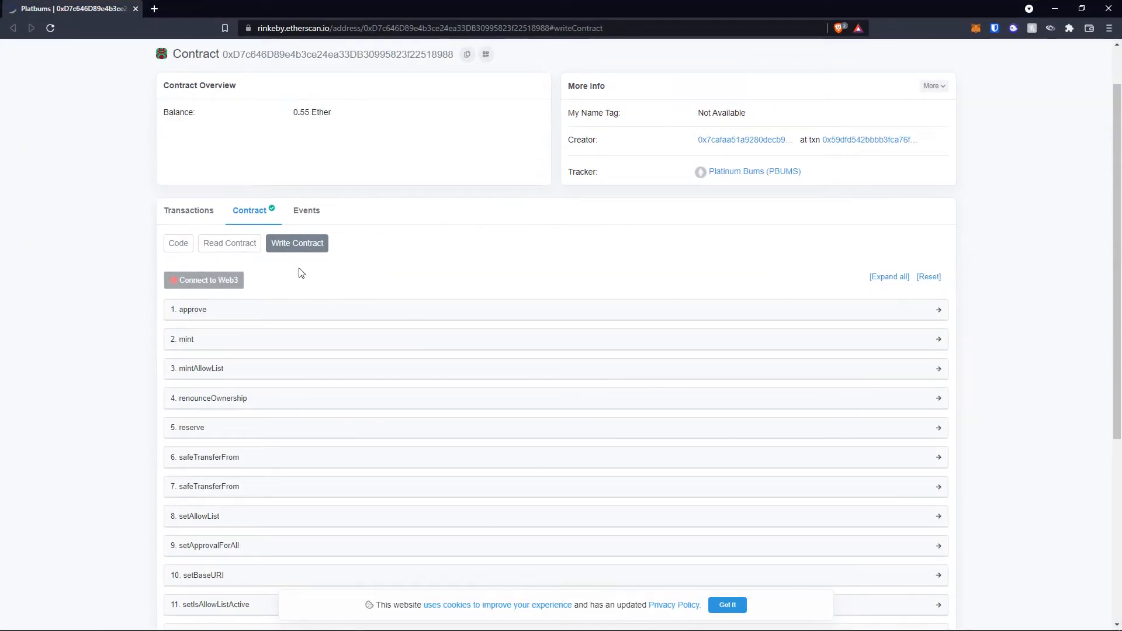
scroll(292, 315, "down", 2)
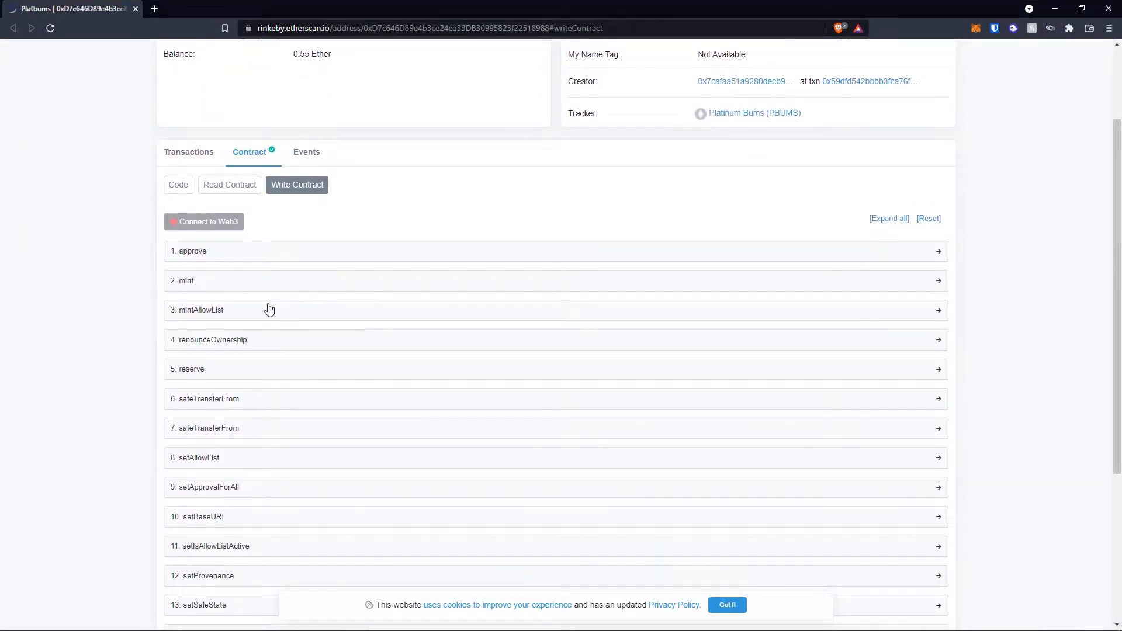
left_click(209, 286)
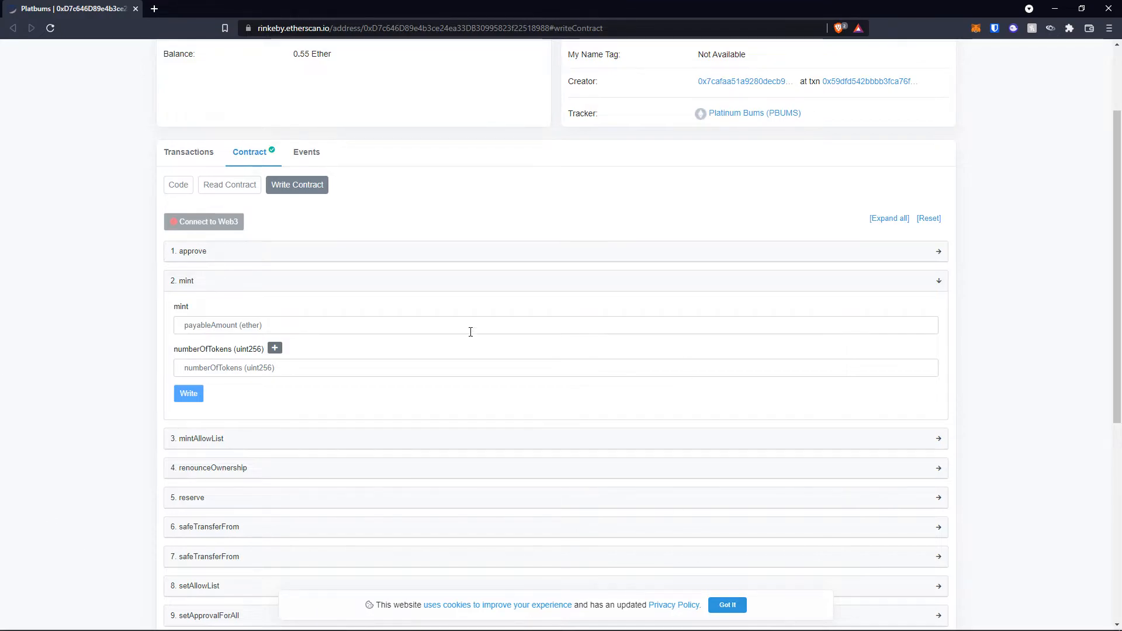
Return to the new task and set its function name to mint and its function parameter to 1.
left_click_drag(567, 8, 496, 64)
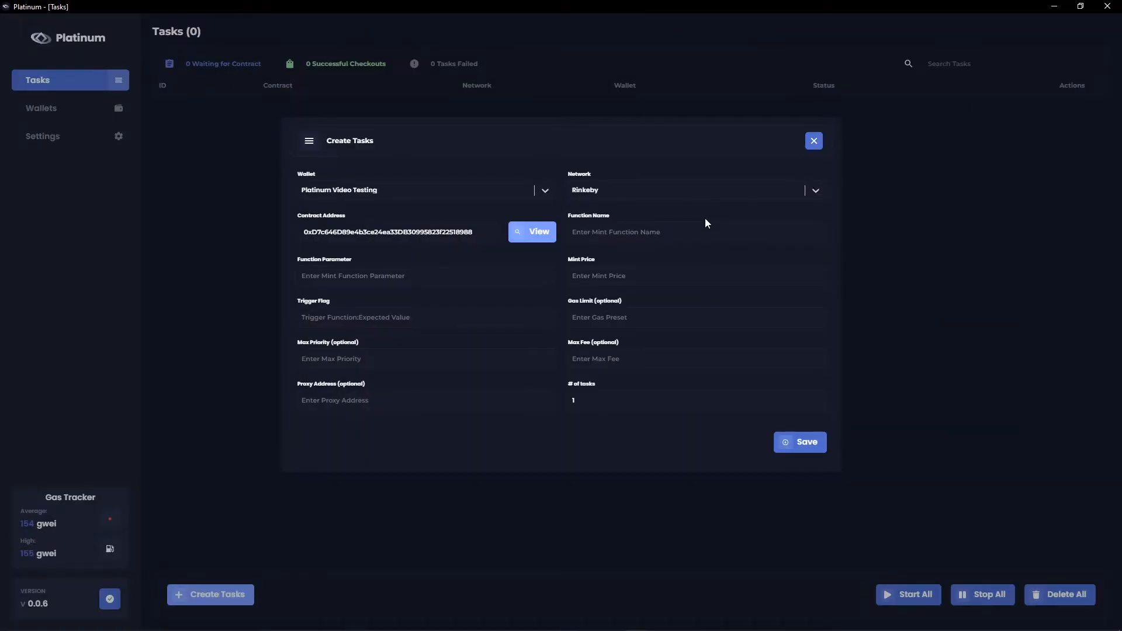
left_click(710, 233)
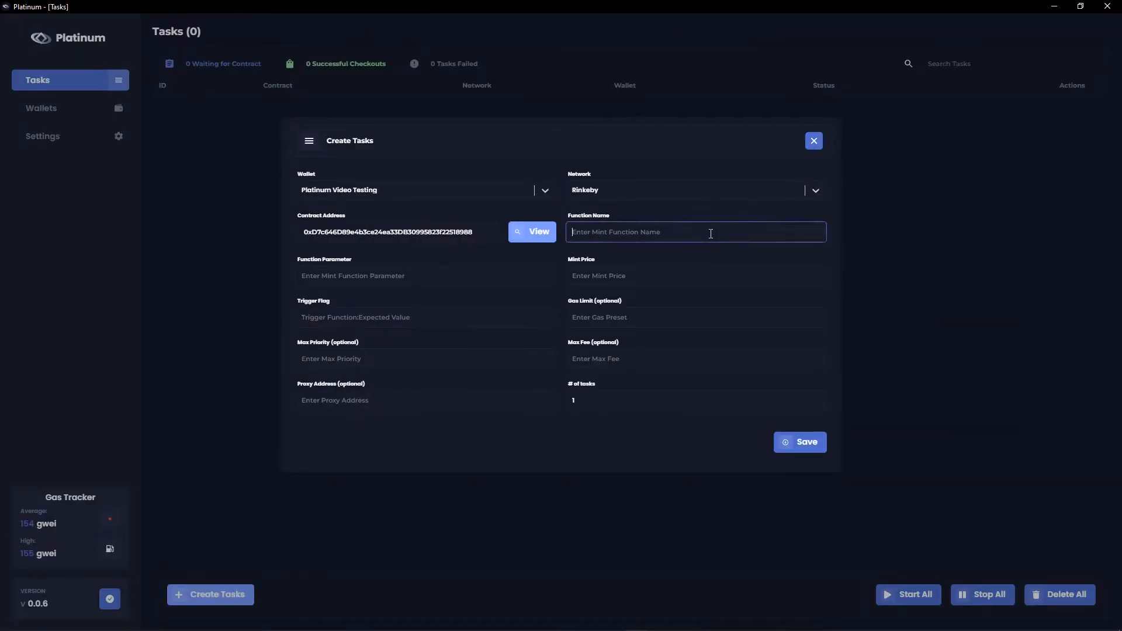
type("mint")
left_click(346, 278)
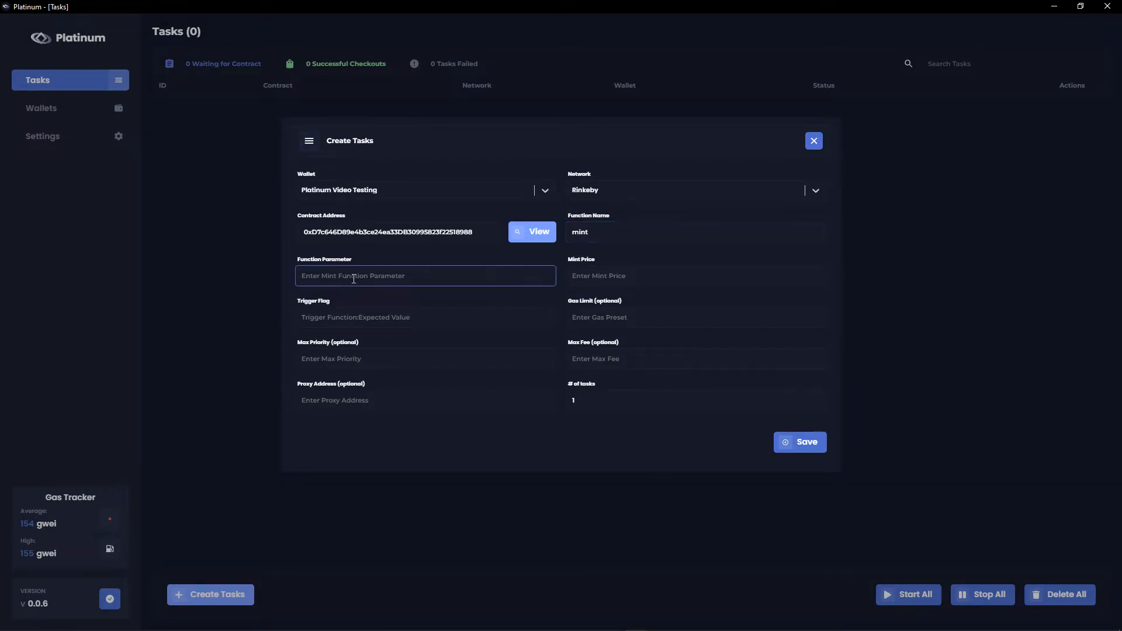
type("1")
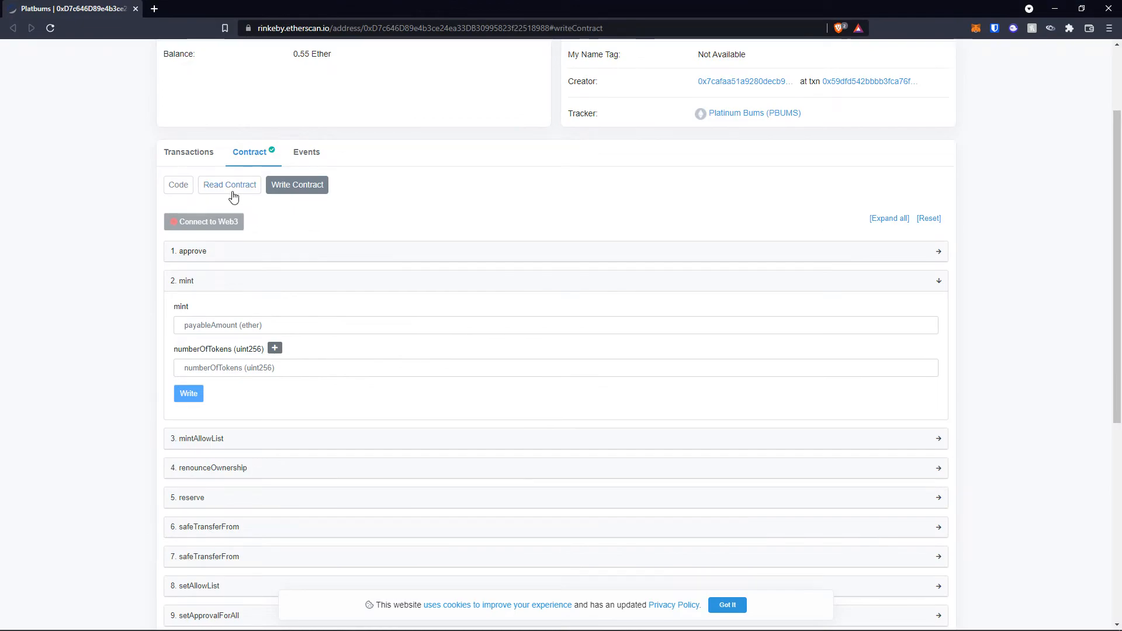
Look up PRICE_PER_TOKEN among the contract's read functions on Etherscan and set the task's mint price to 0.05.
left_click(234, 197)
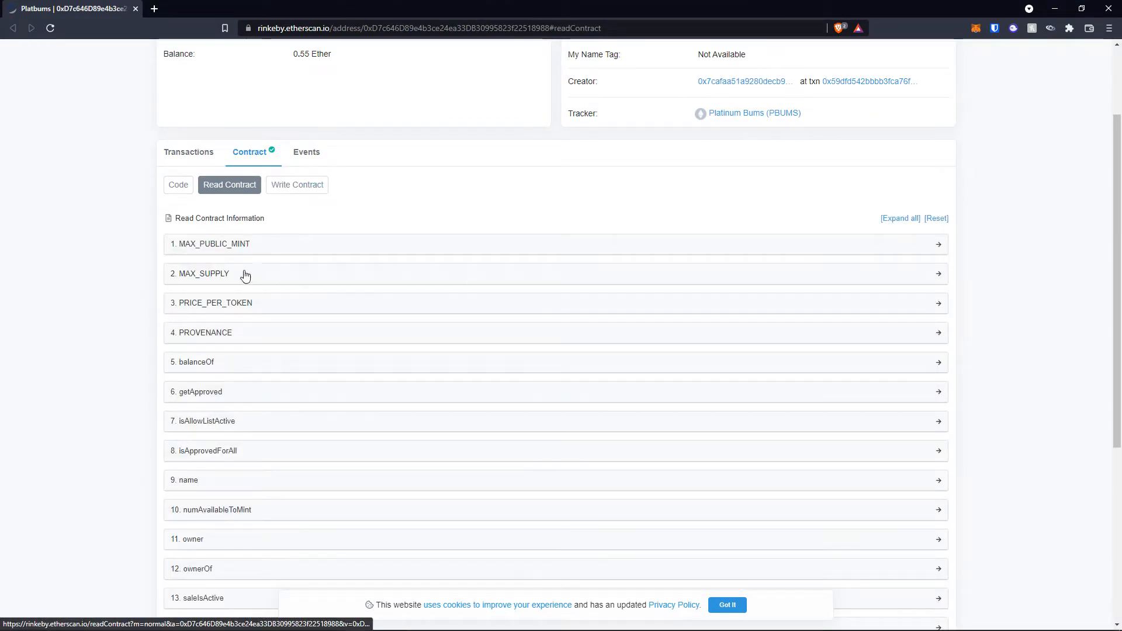
scroll(245, 275, "down", 1)
left_click(207, 244)
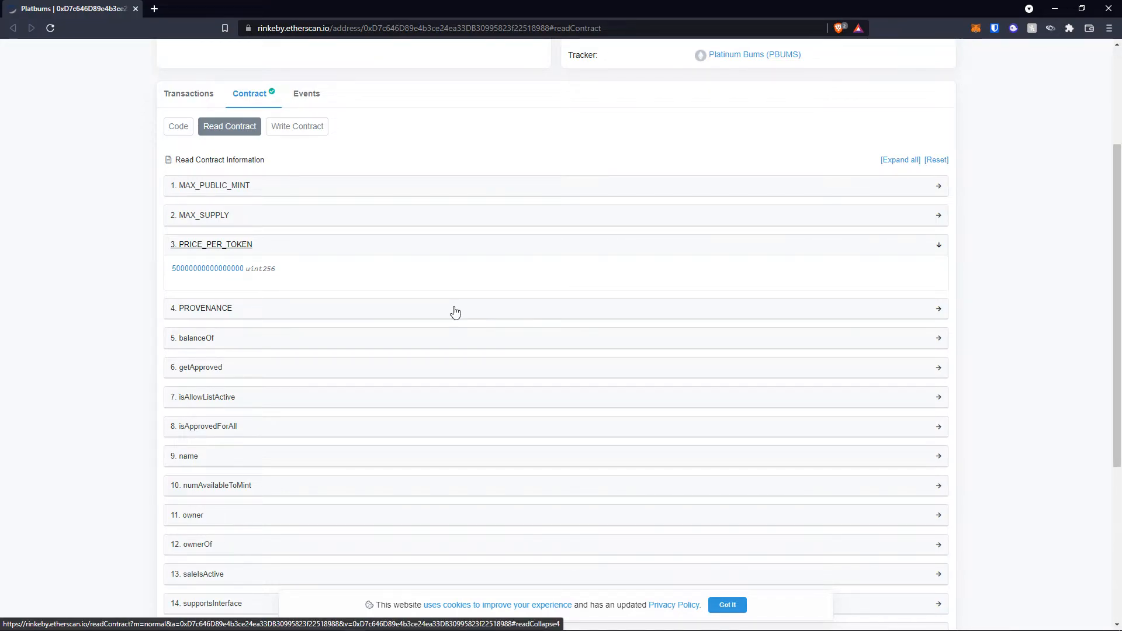
left_click_drag(444, 8, 698, 155)
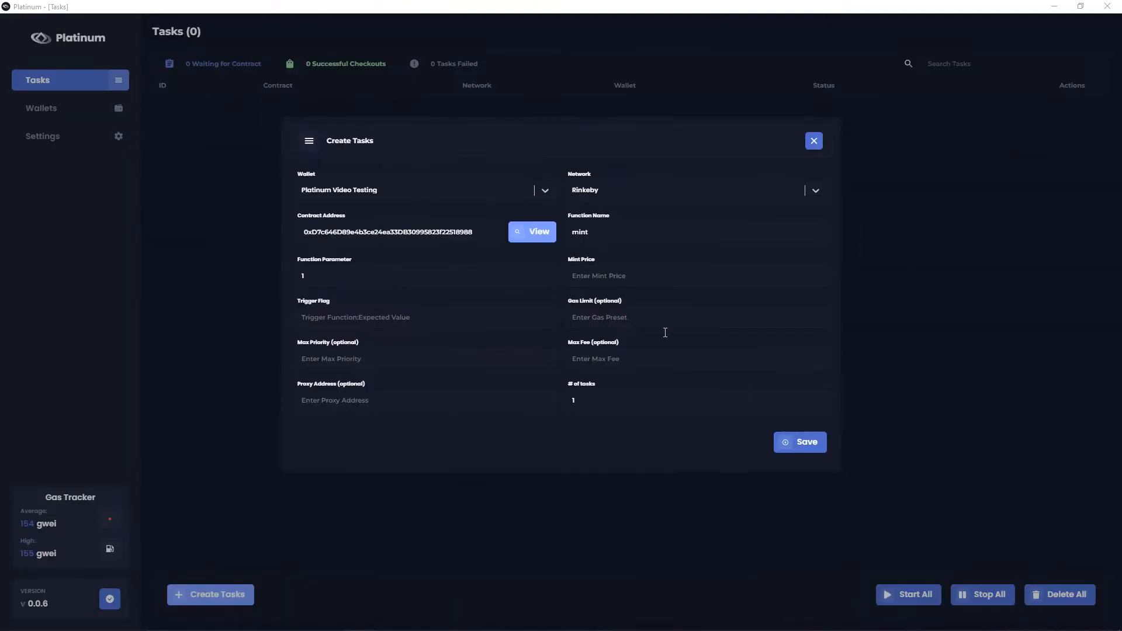
left_click(637, 276)
type("0.05")
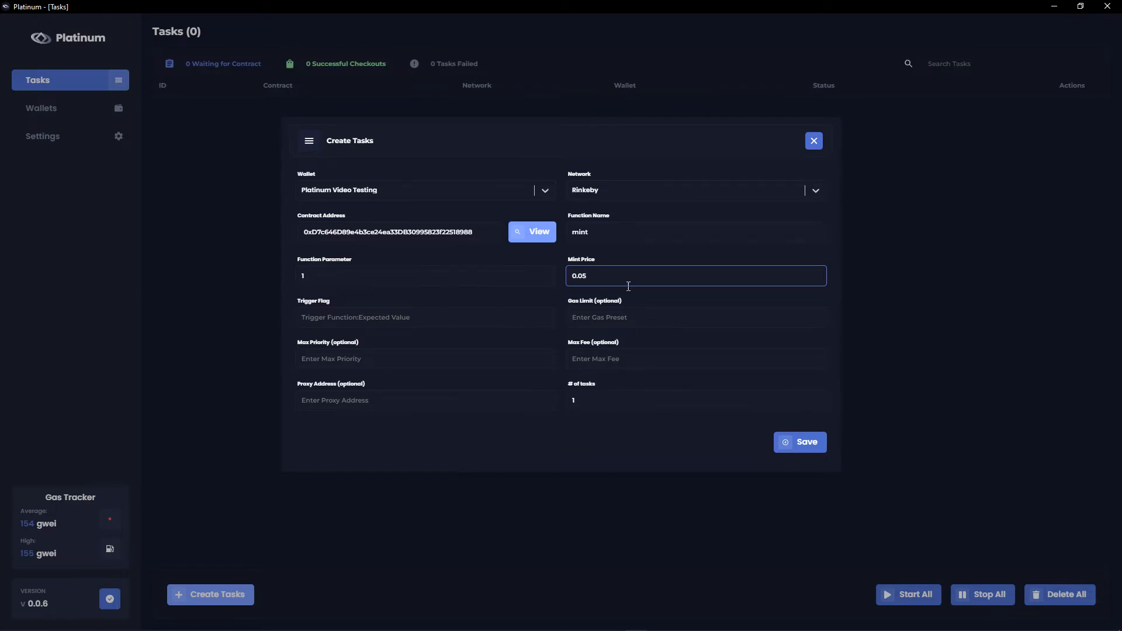
Set the max fee, gas limit and max priority to 0, and save the task.
left_click(649, 367)
type("0")
left_click(636, 321)
type("0")
left_click(518, 360)
type("0")
left_click(658, 439)
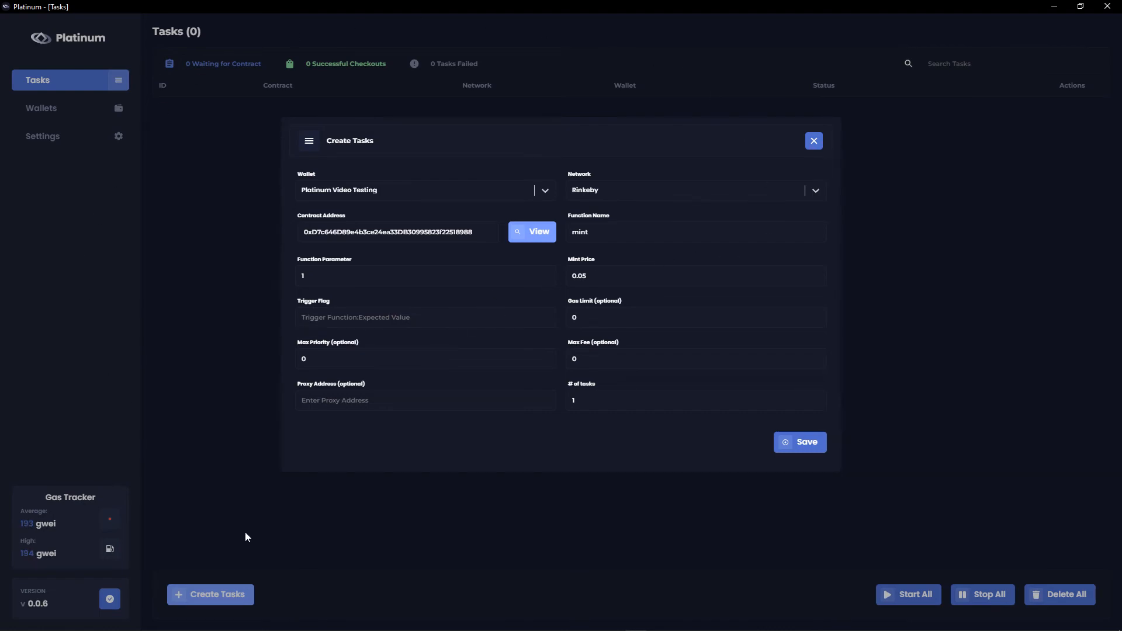
left_click(801, 445)
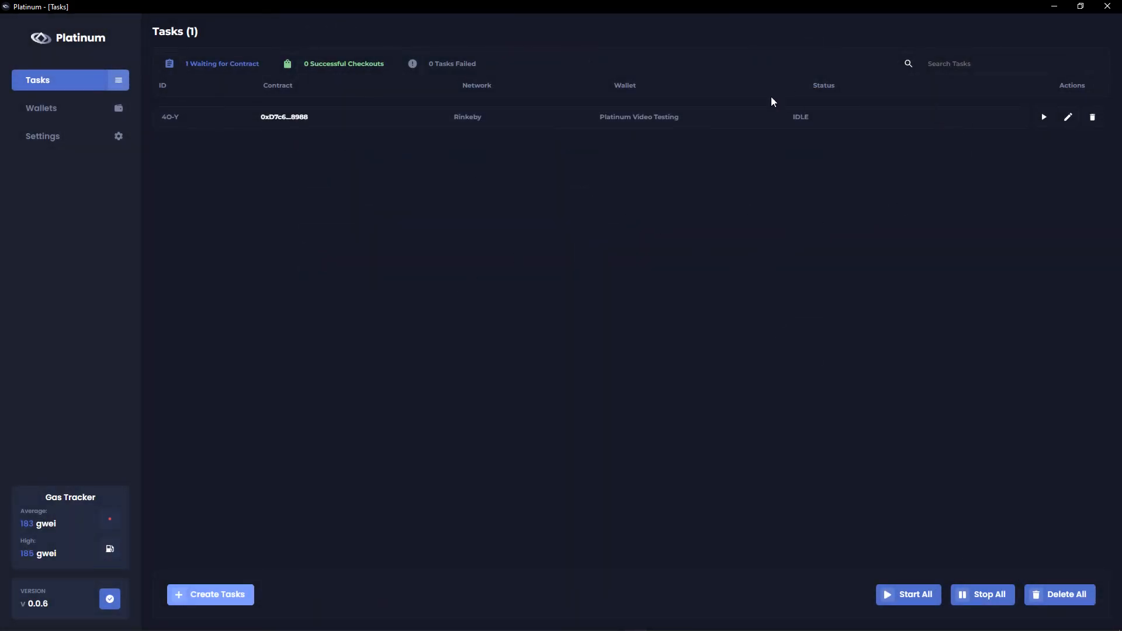
Start the saved mint task, and review its settings in the edit dialog without changing them.
left_click(1046, 116)
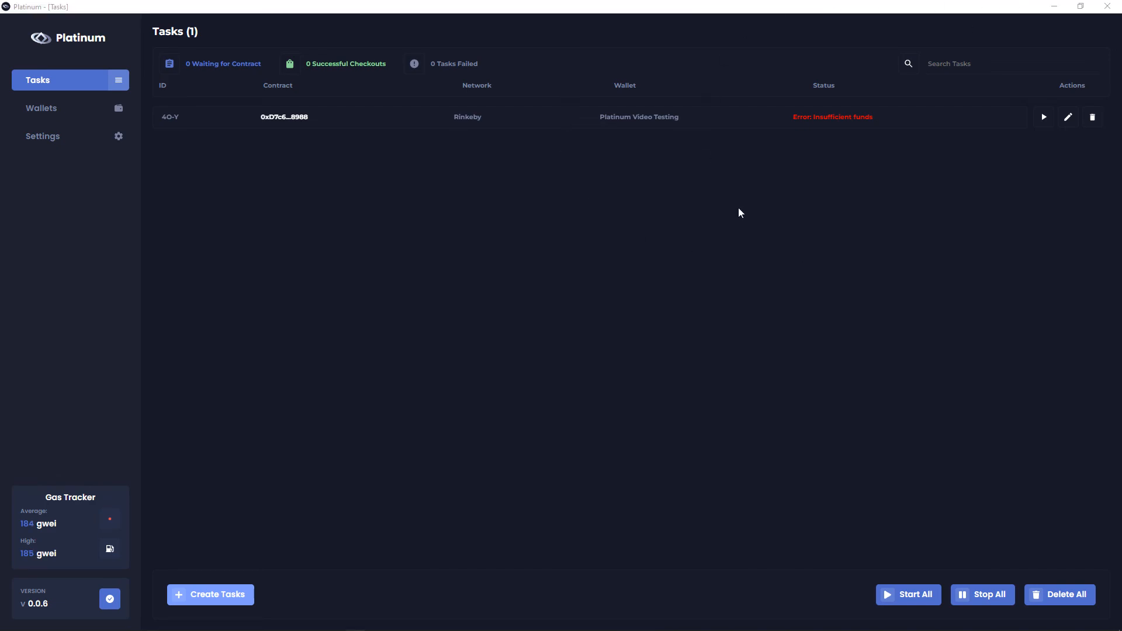
left_click(1075, 125)
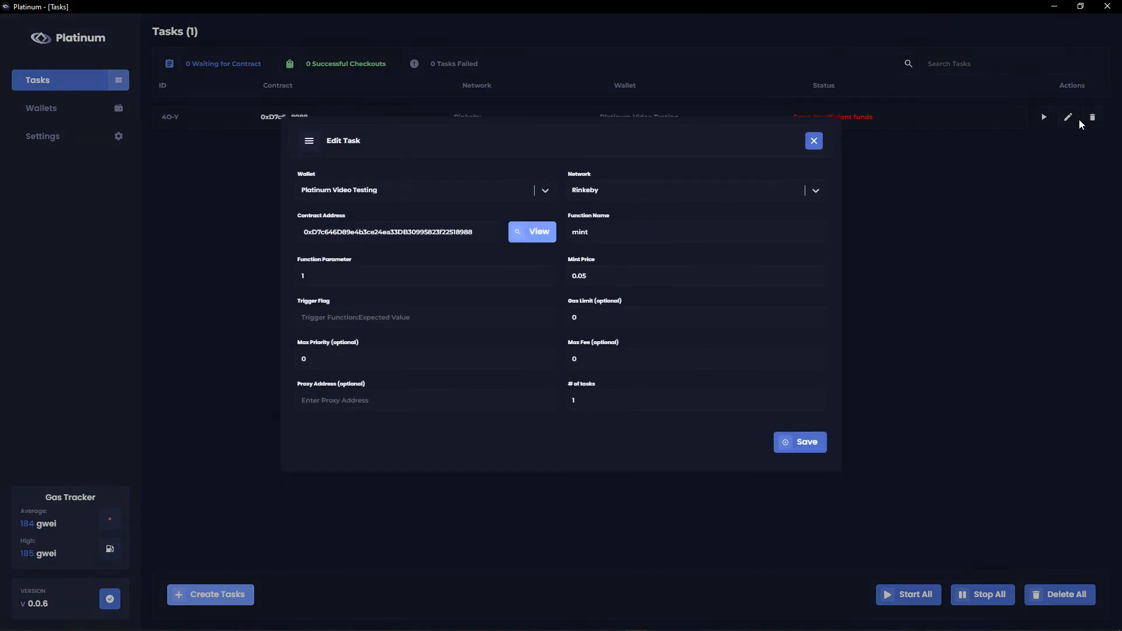
left_click(818, 141)
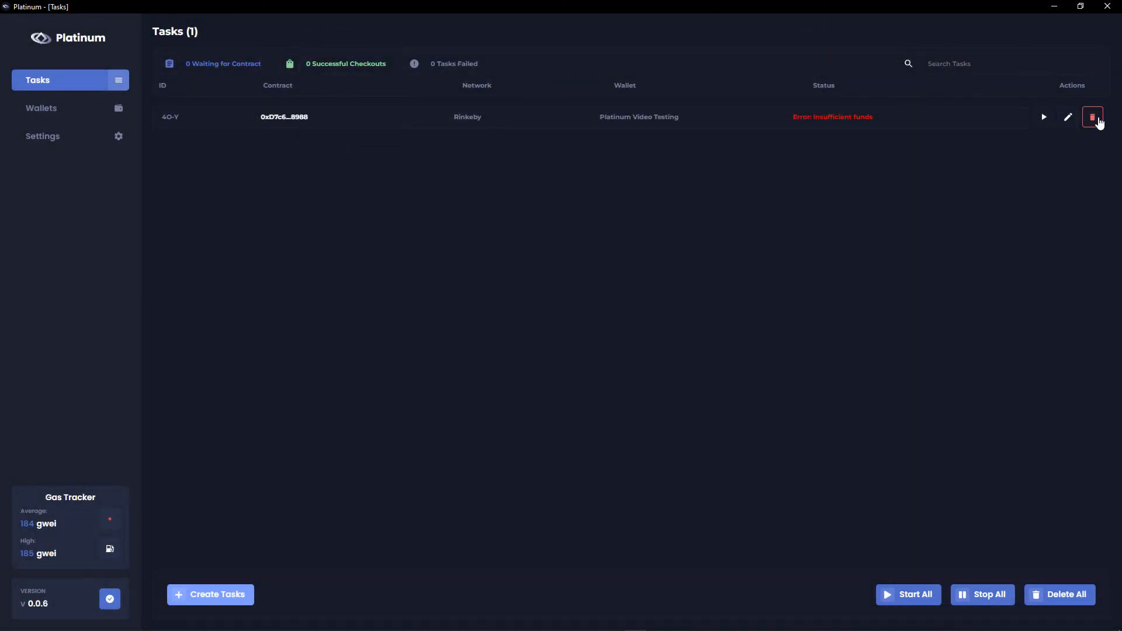